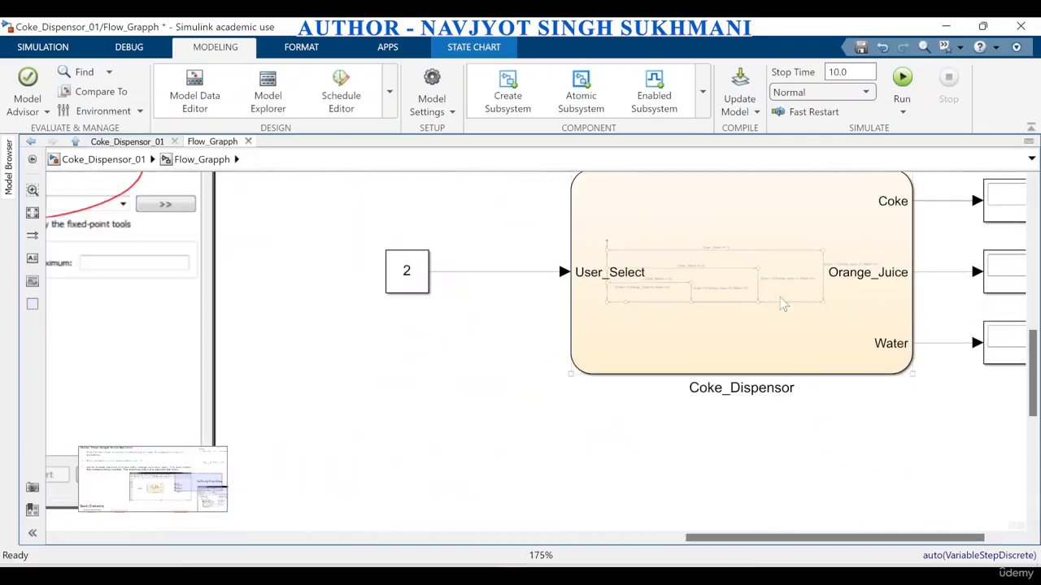
Open the Coke_Dispensor chart and fit its whole flow graph into view
scroll(613, 349, down, 2)
scroll(946, 313, up, 2)
click(455, 348)
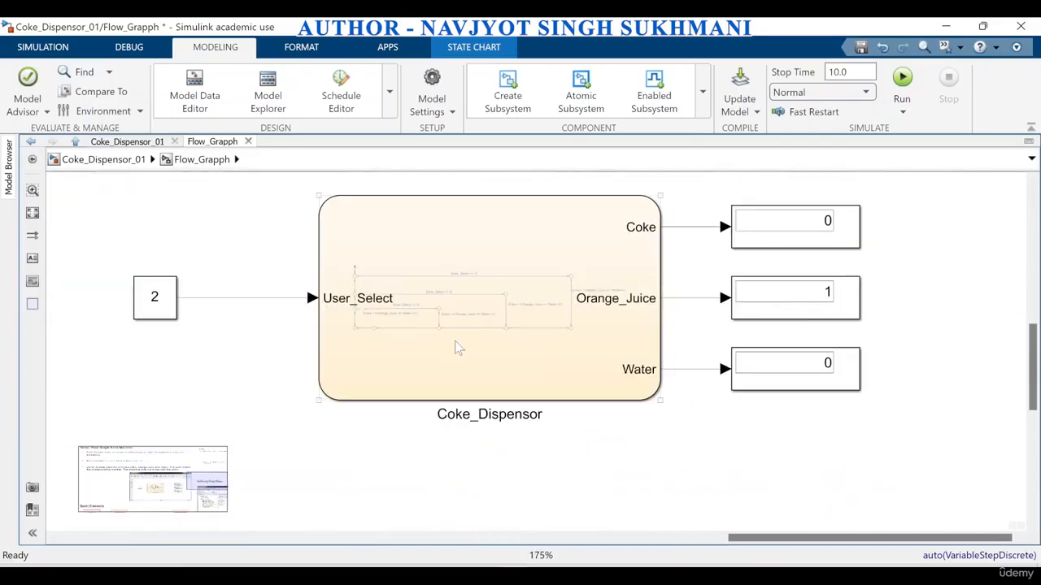
double_click(455, 348)
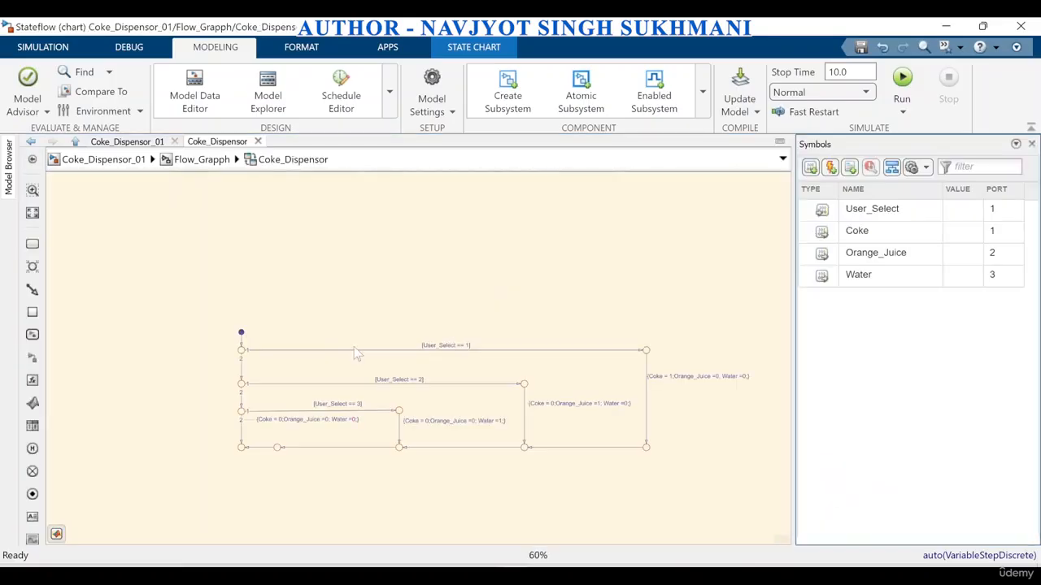
click(33, 212)
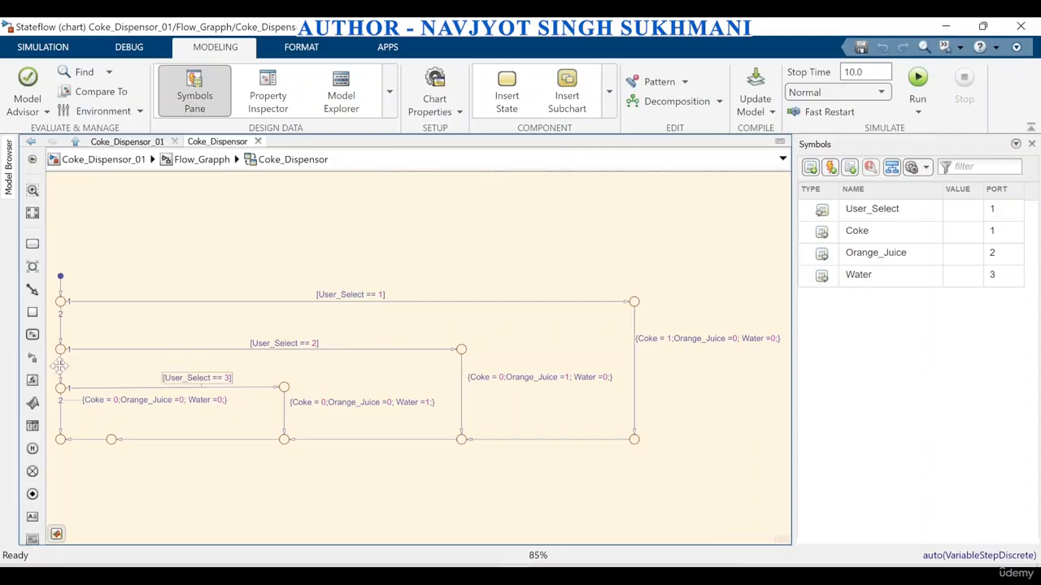
Move the action labels of the default, Water and Orange_Juice branches slightly lower beside their vertical transitions
click(83, 401)
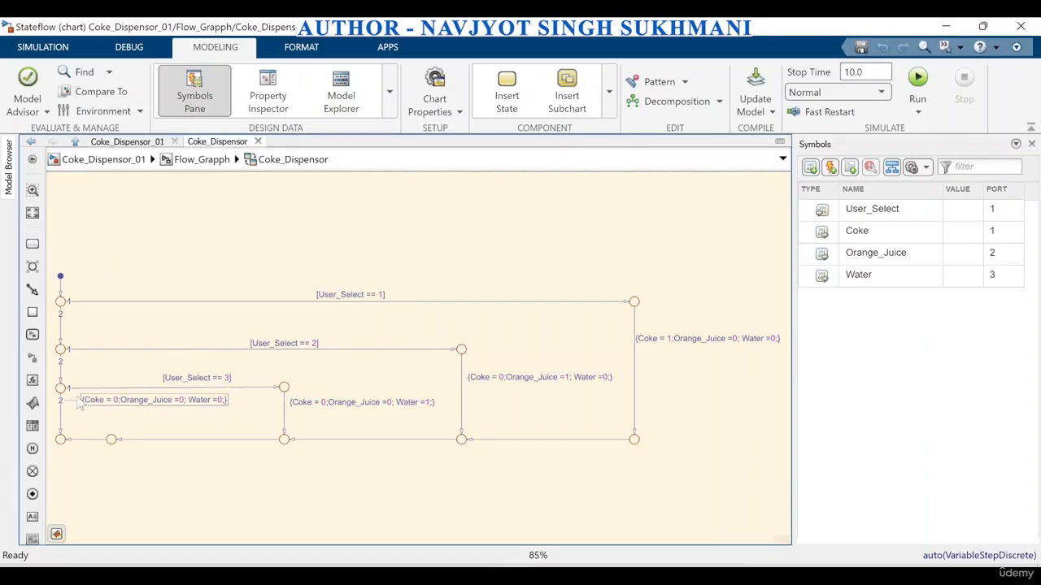
drag(83, 400, 71, 415)
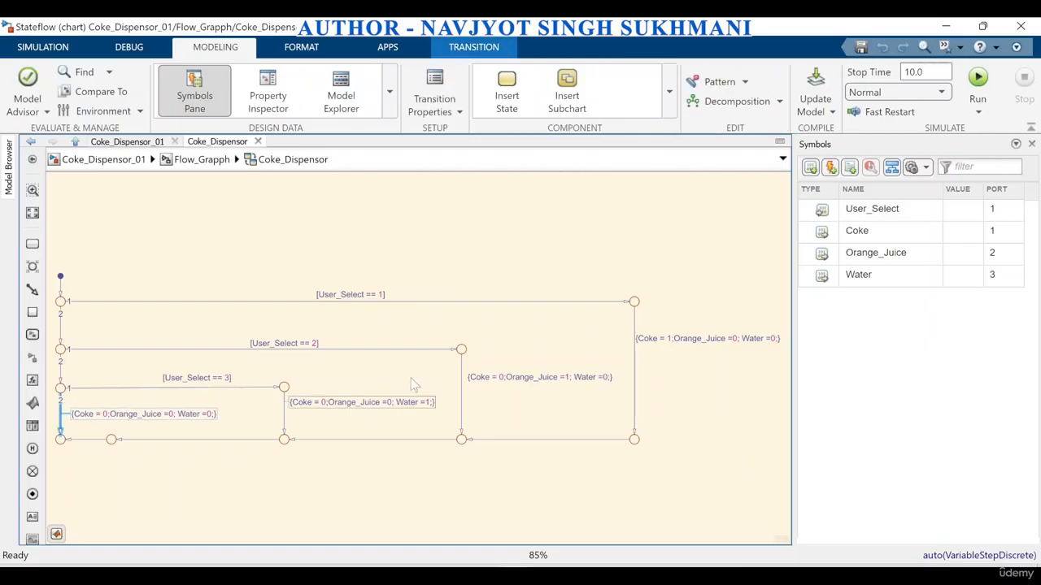
click(389, 368)
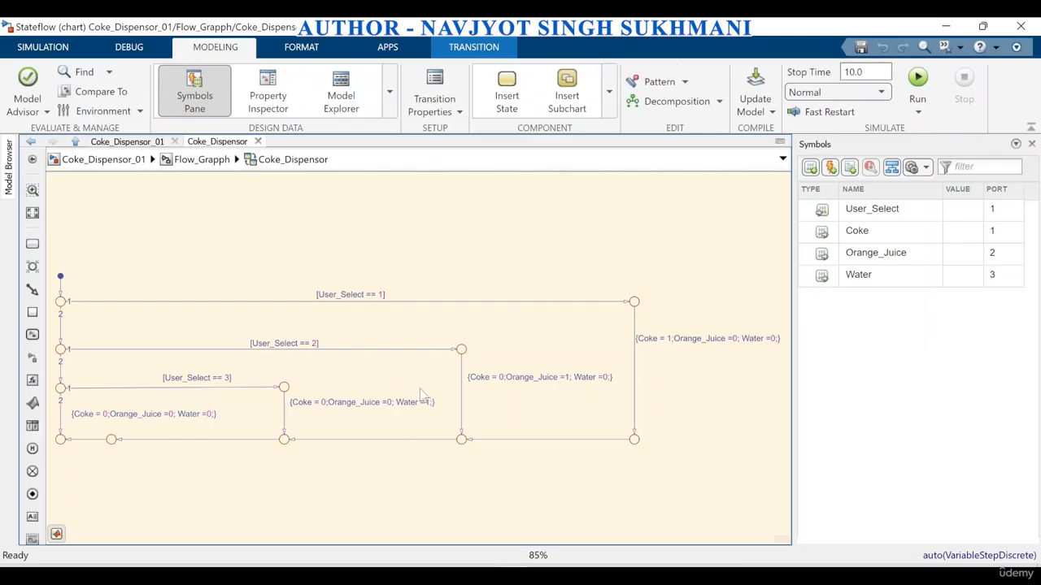
click(359, 404)
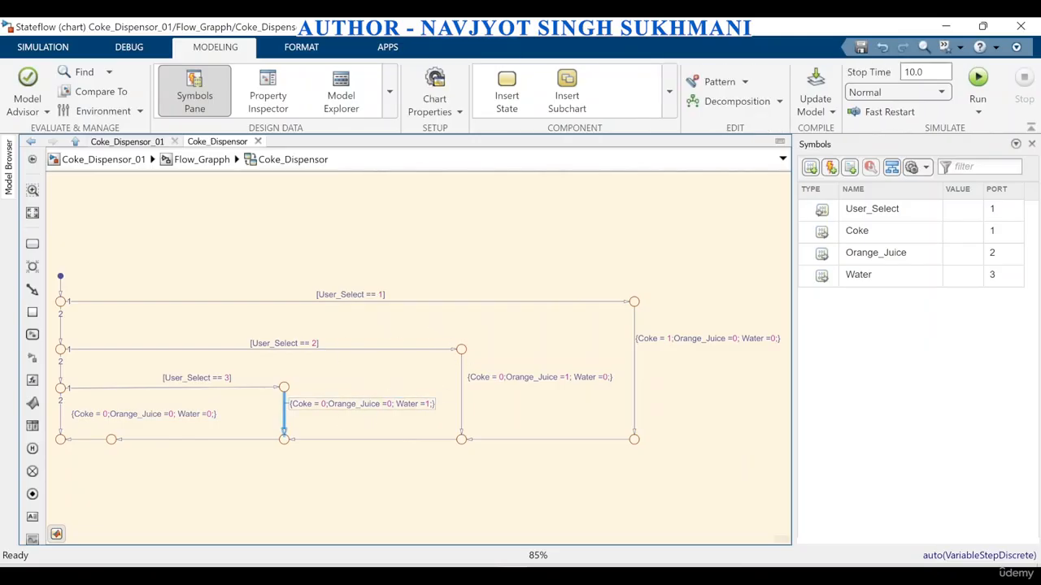
drag(358, 404, 359, 406)
drag(561, 377, 560, 385)
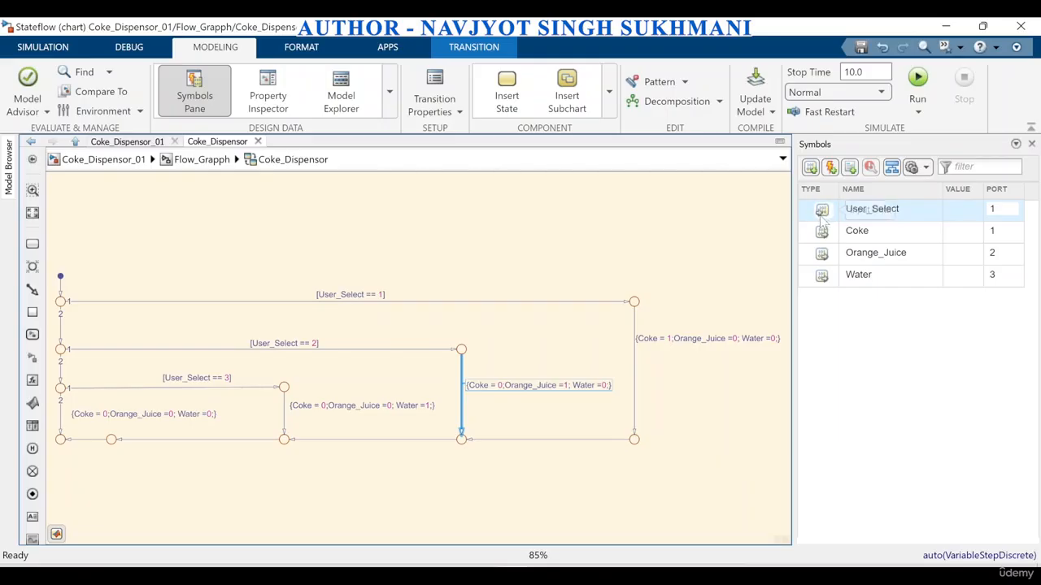
Inspect the data types of the User_Select, Coke, Orange_Juice and Water symbols
click(823, 252)
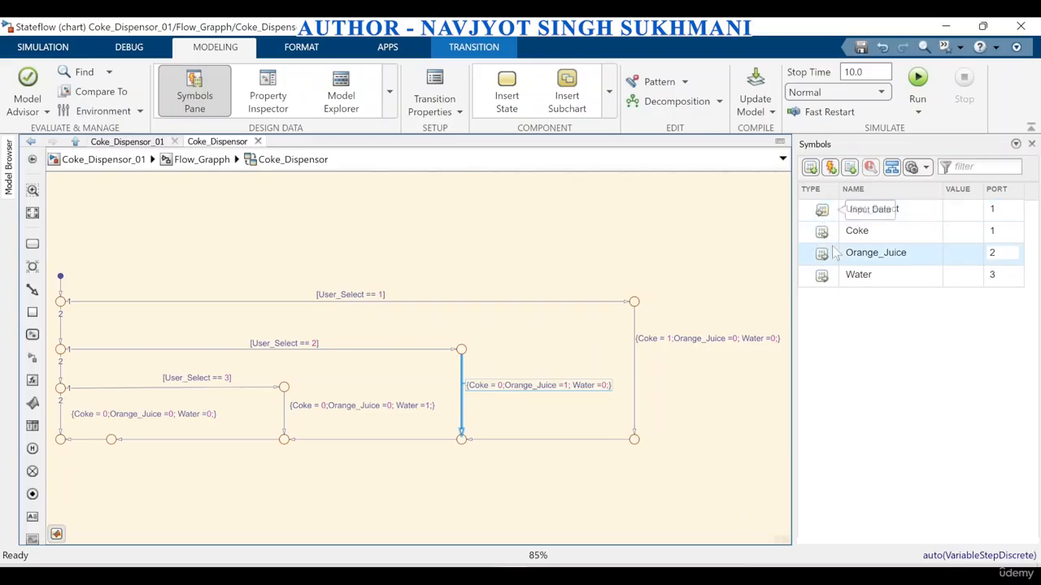
click(826, 236)
click(824, 257)
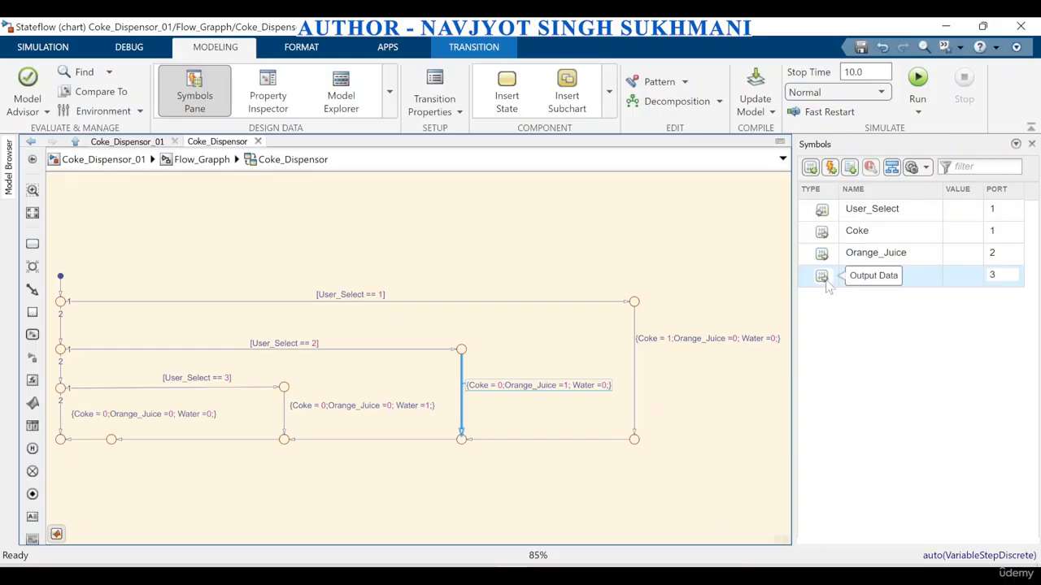
click(854, 237)
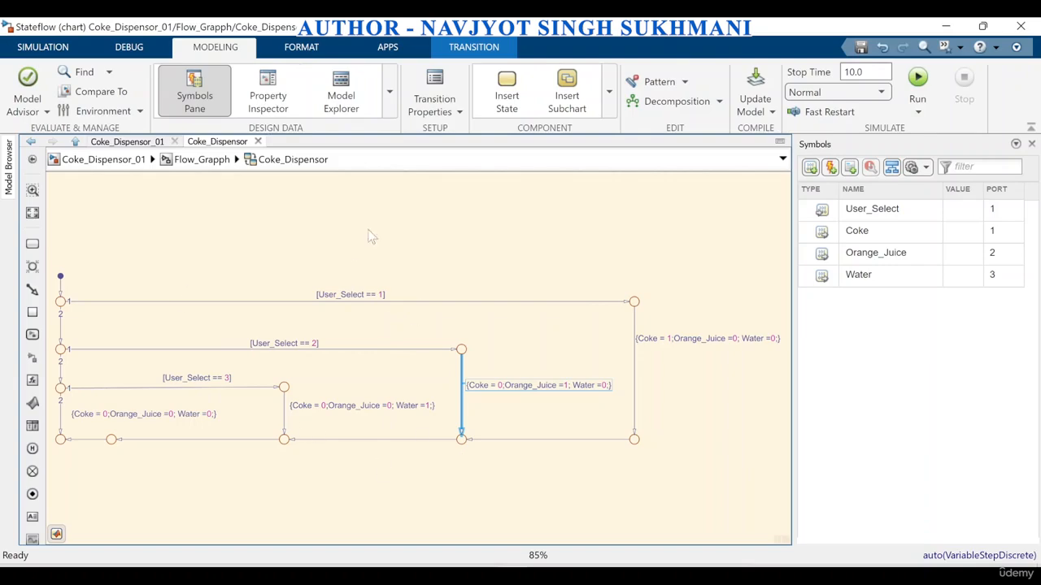
click(685, 82)
click(711, 462)
click(509, 499)
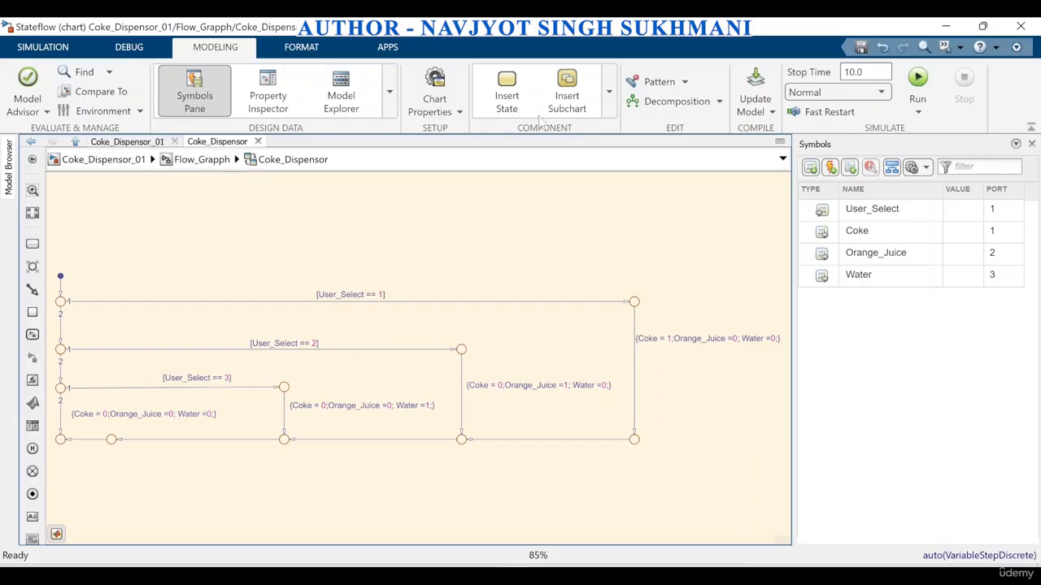
Compare the Coke_Dispensor block's ports with its inner flow graph and return to the Flow_Grapph level
click(213, 163)
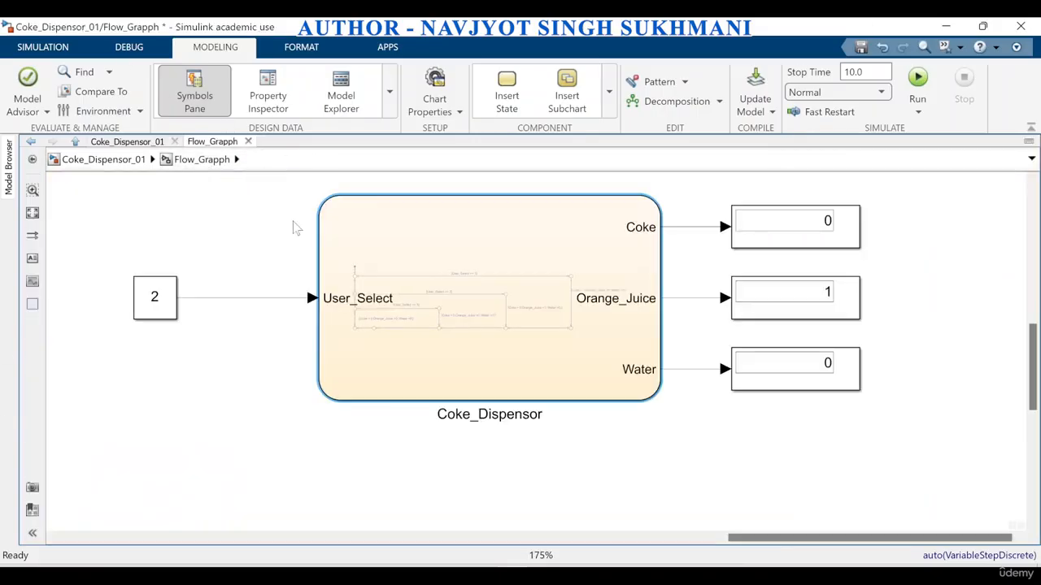
double_click(591, 314)
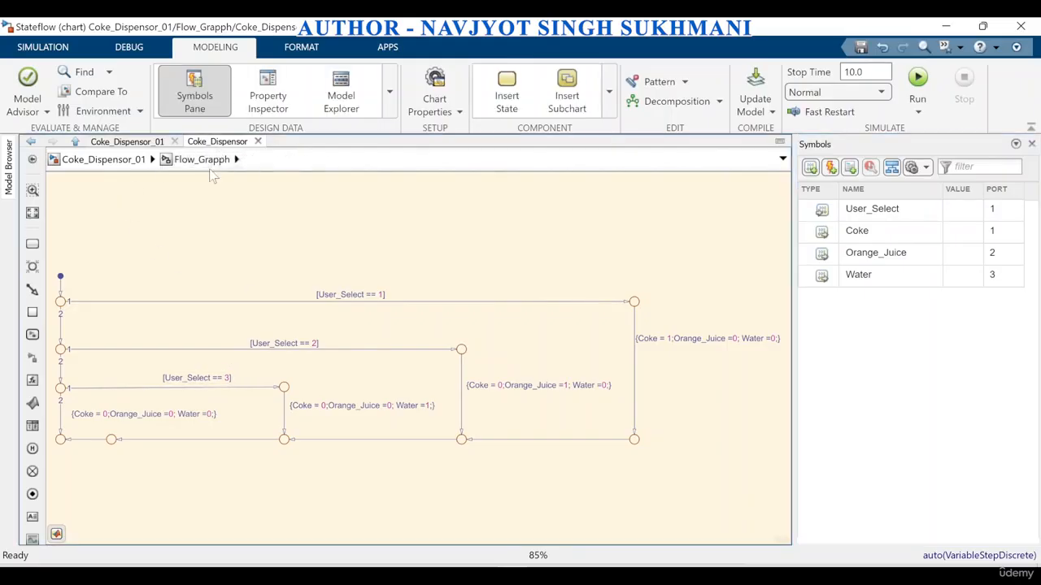
click(204, 161)
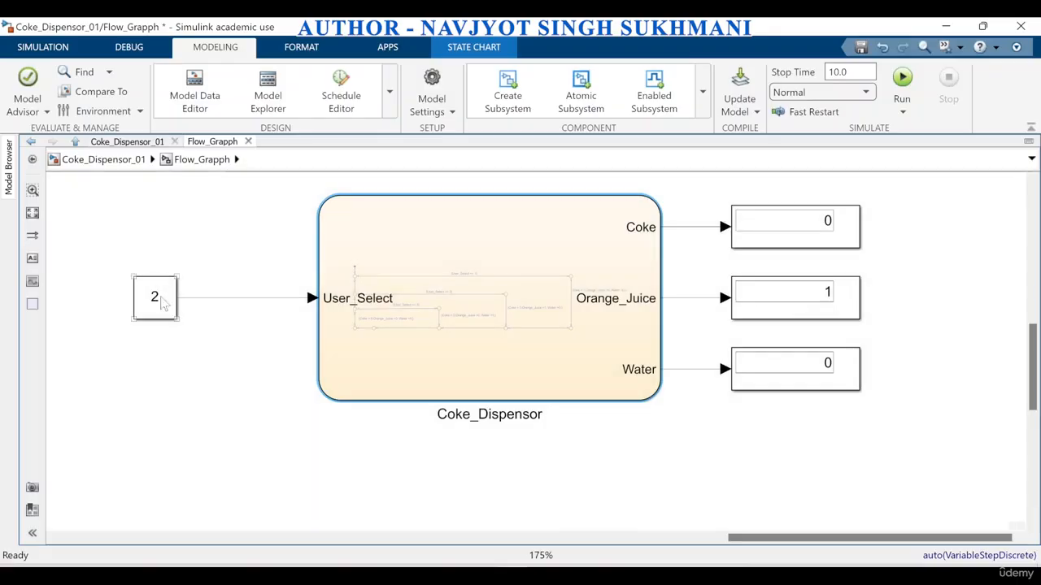
Set the Constant block feeding User_Select to 1 and run the simulation
click(163, 303)
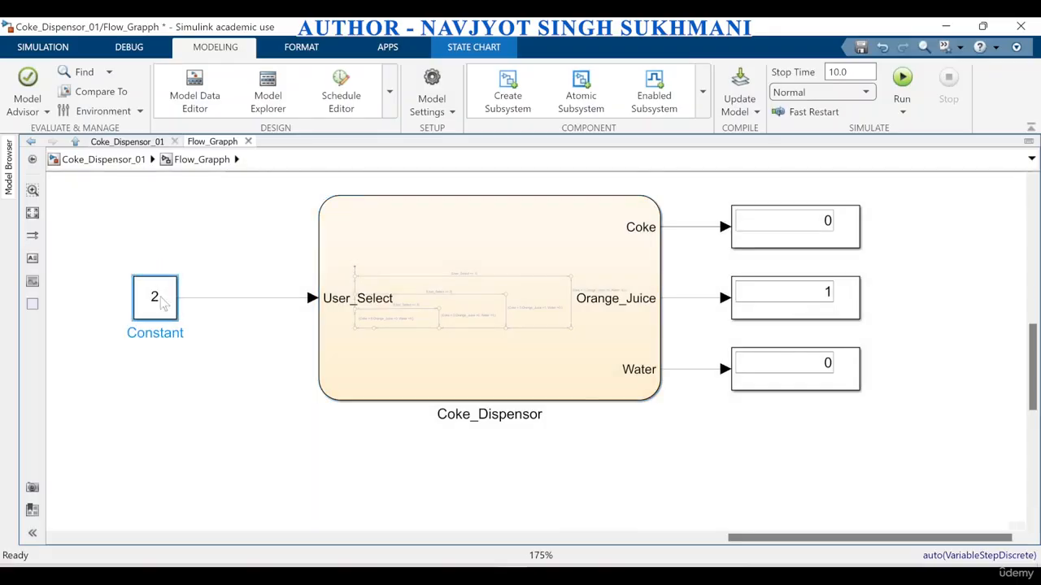
double_click(163, 303)
text(1)
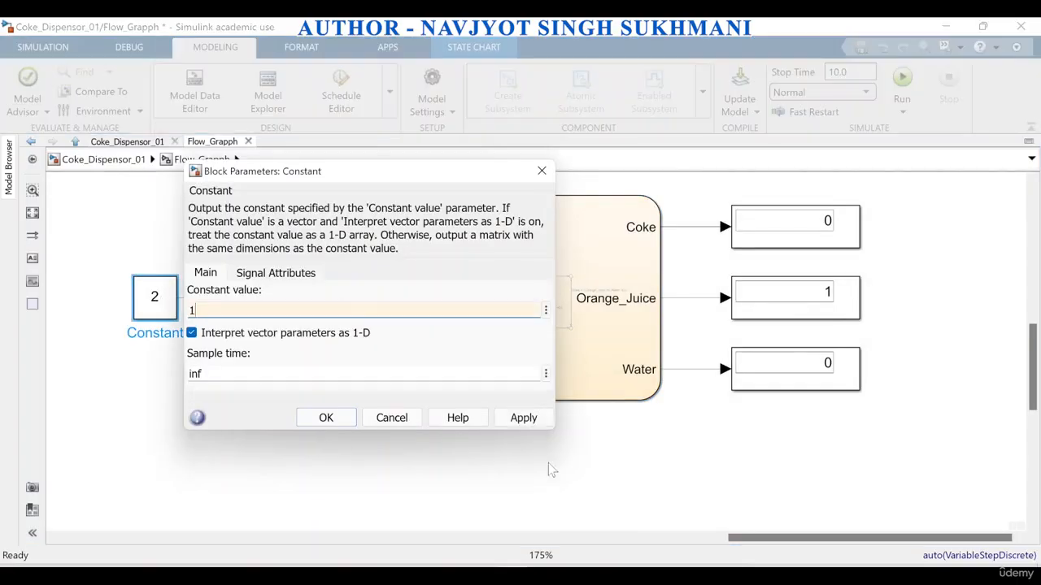
click(523, 417)
click(326, 417)
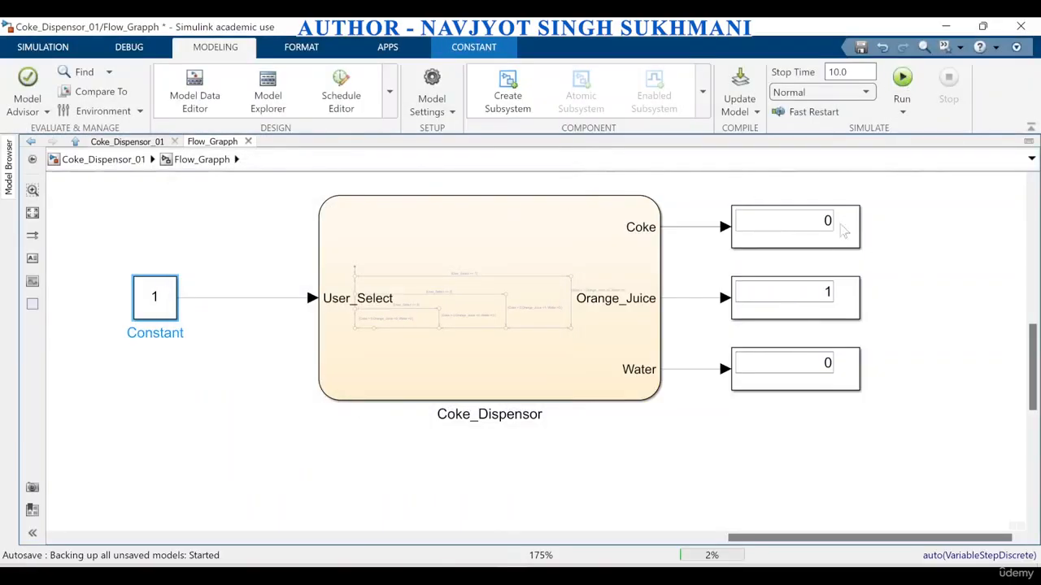
key(ctrl+t)
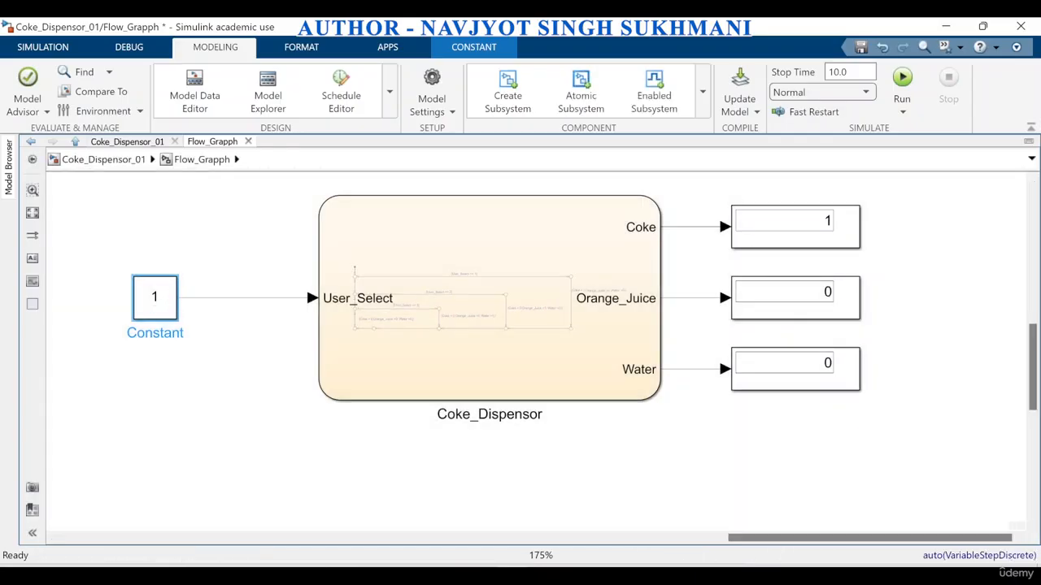
Set the Constant value to 3 and simulate the model again
double_click(167, 297)
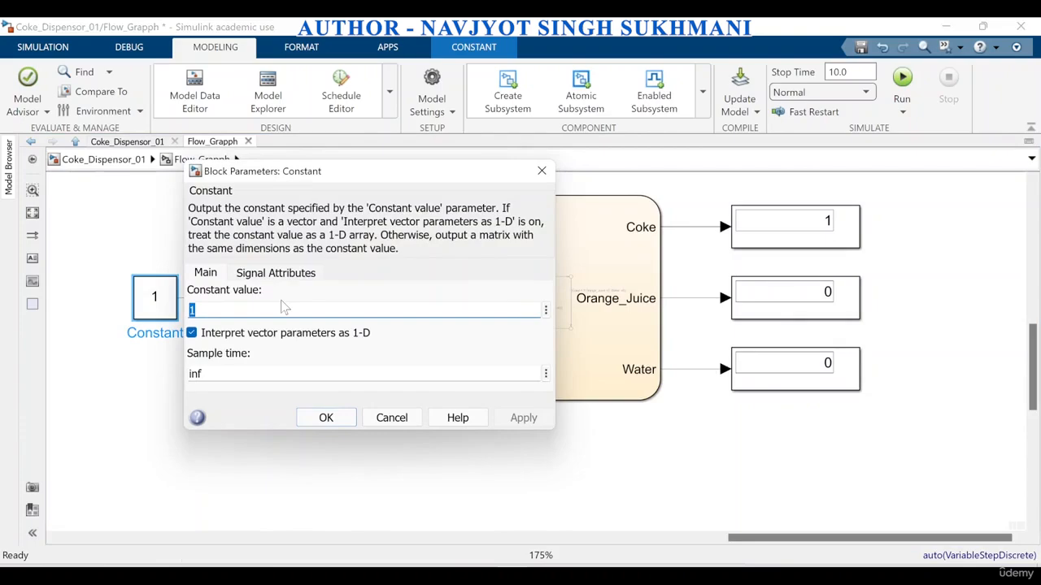
text(3)
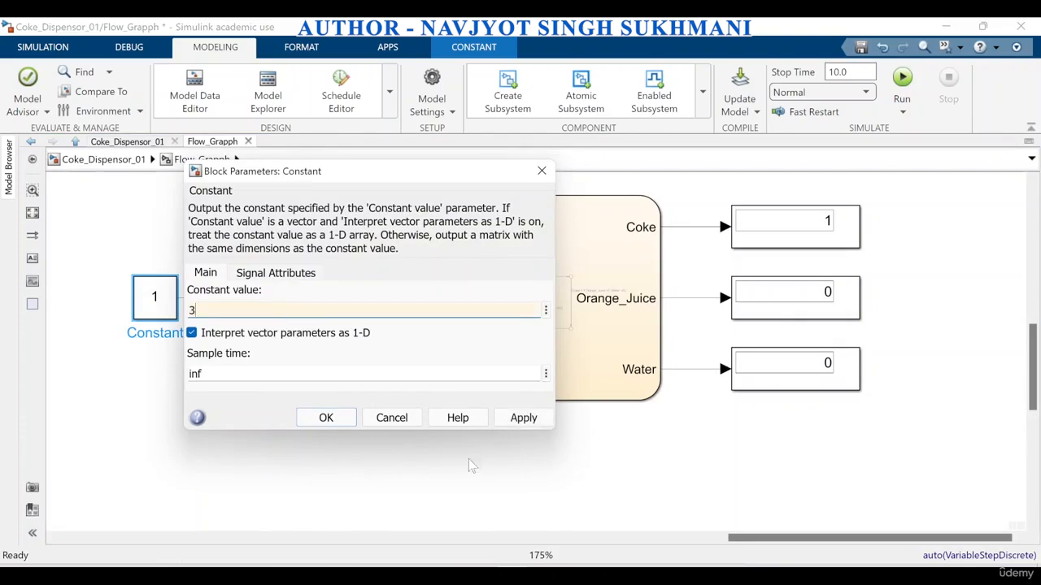
click(523, 417)
click(326, 417)
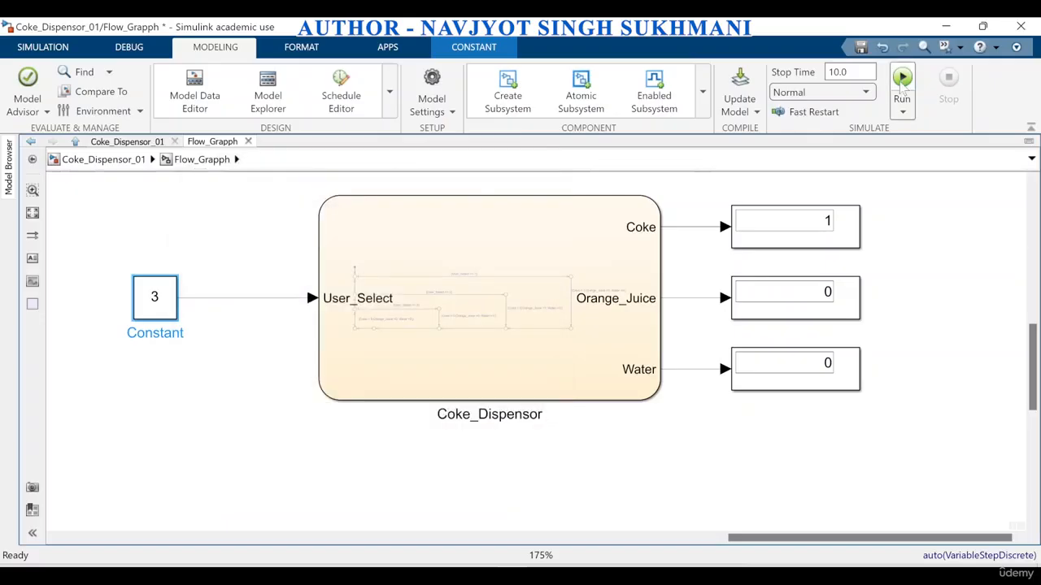
click(901, 85)
Test an out-of-range selection by setting the Constant value to 0 and running the simulation
double_click(167, 315)
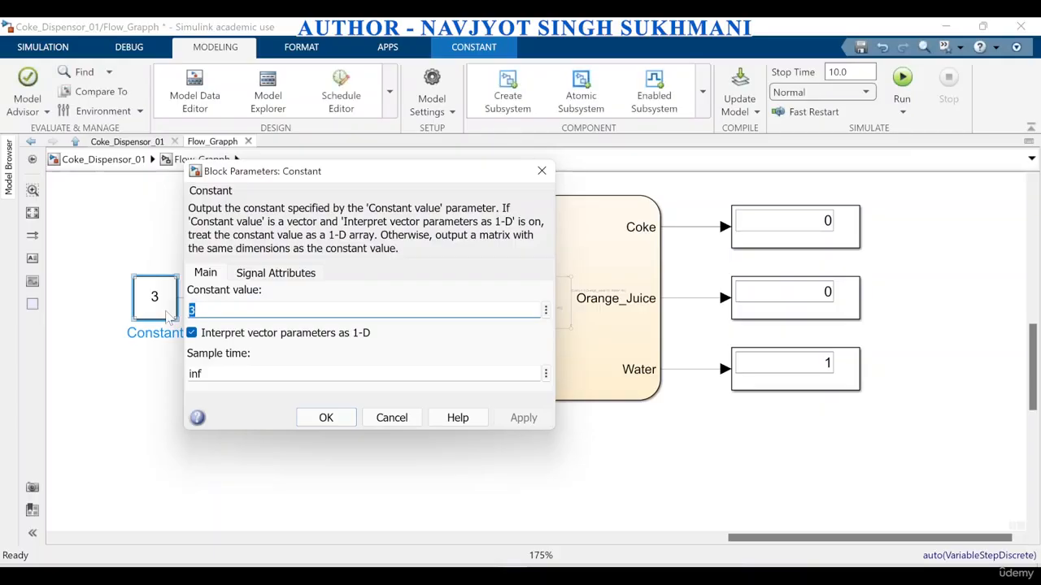
text(0)
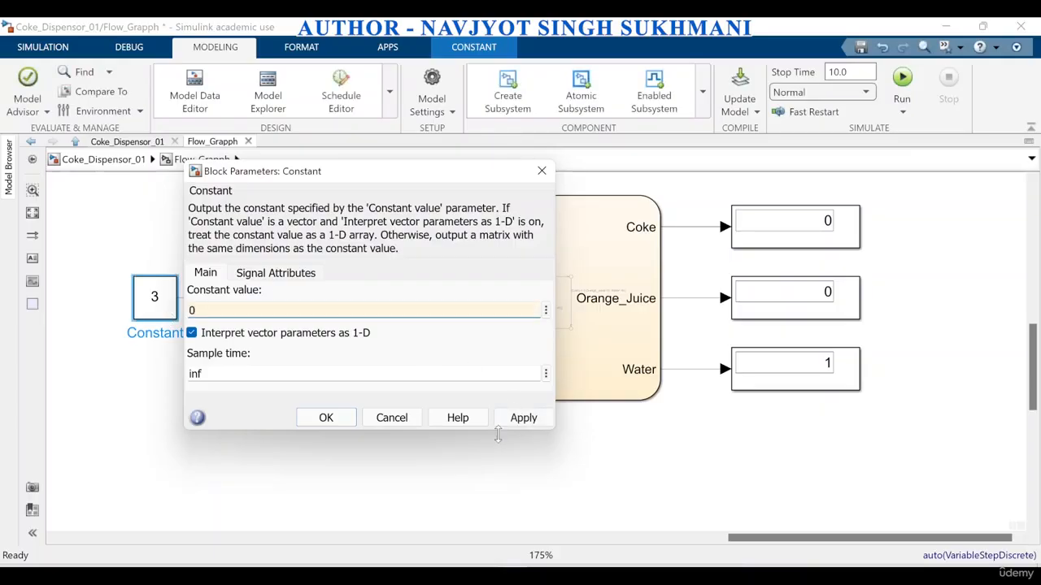
click(523, 418)
click(324, 420)
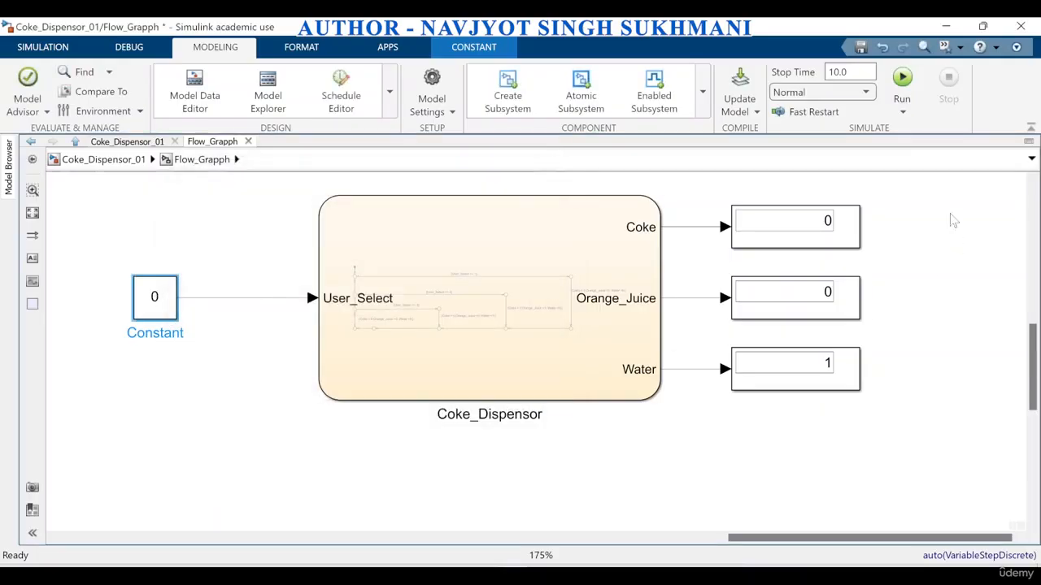
click(902, 80)
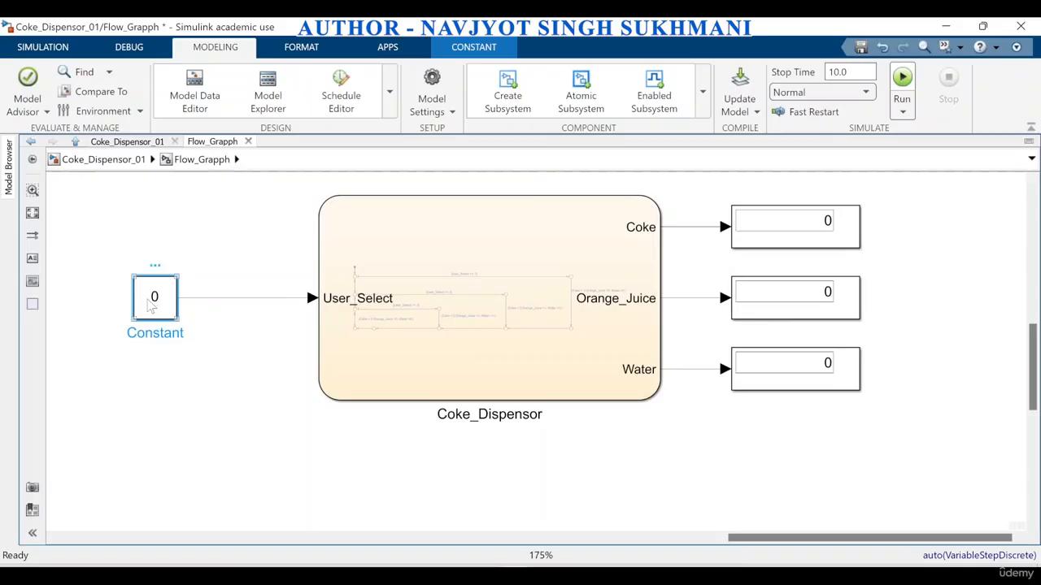
Set the value of the Constant block feeding User_Select to 4
double_click(153, 297)
text(4)
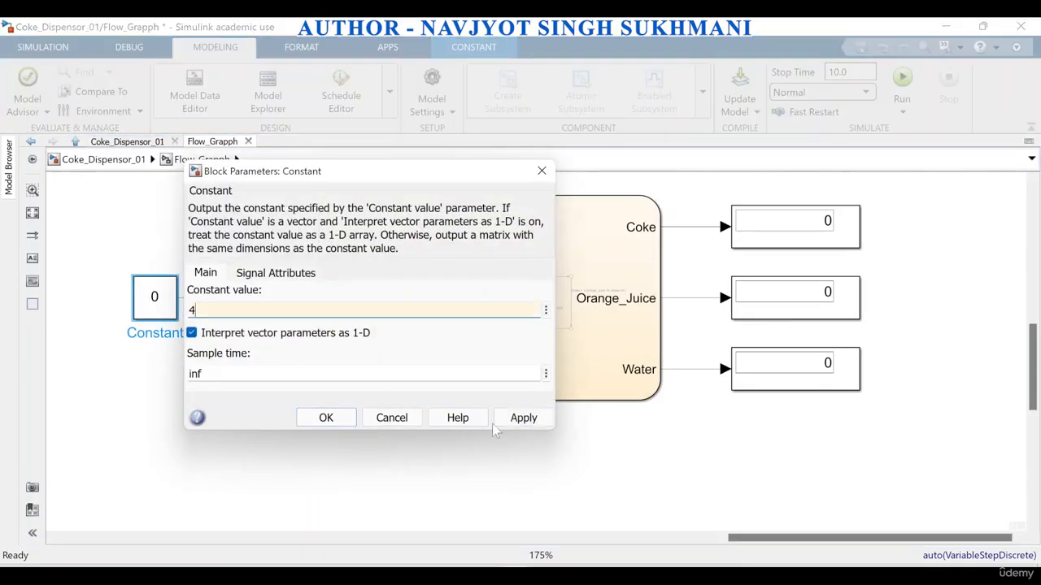
click(522, 425)
click(326, 417)
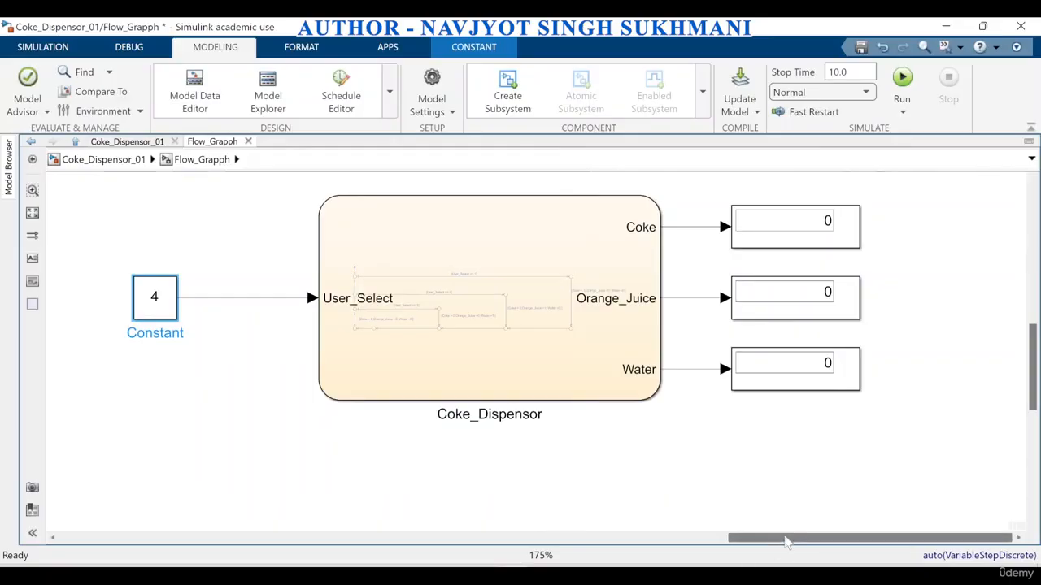
Examine the Basic Elements flow chart diagram and the Guidelines for Creating Flow Charts beside the model
mouse_move(787, 537)
mouse_down()
mouse_move(584, 552)
mouse_move(728, 550)
mouse_move(392, 541)
mouse_move(269, 521)
mouse_move(264, 445)
mouse_up()
scroll(269, 439, down, 4)
scroll(313, 528, up, 1)
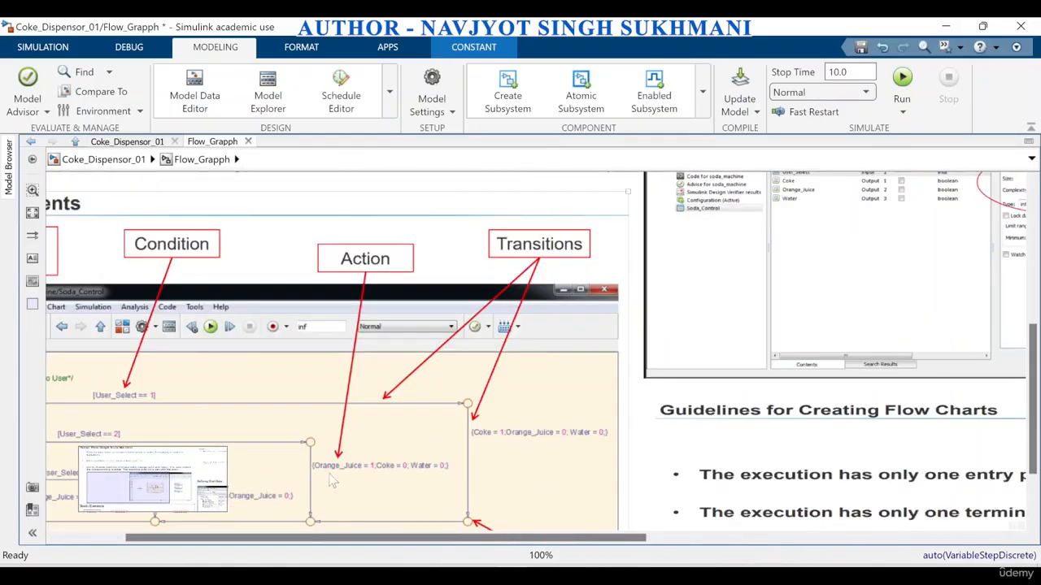
scroll(350, 460, down, 1)
scroll(431, 350, down, 1)
scroll(312, 529, up, 3)
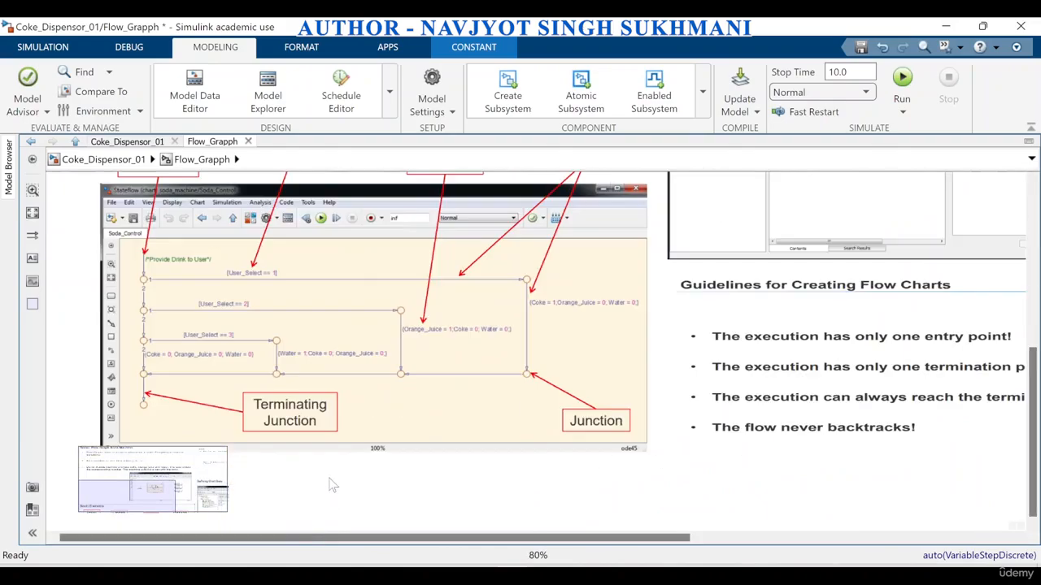
scroll(333, 478, down, 2)
scroll(324, 438, up, 3)
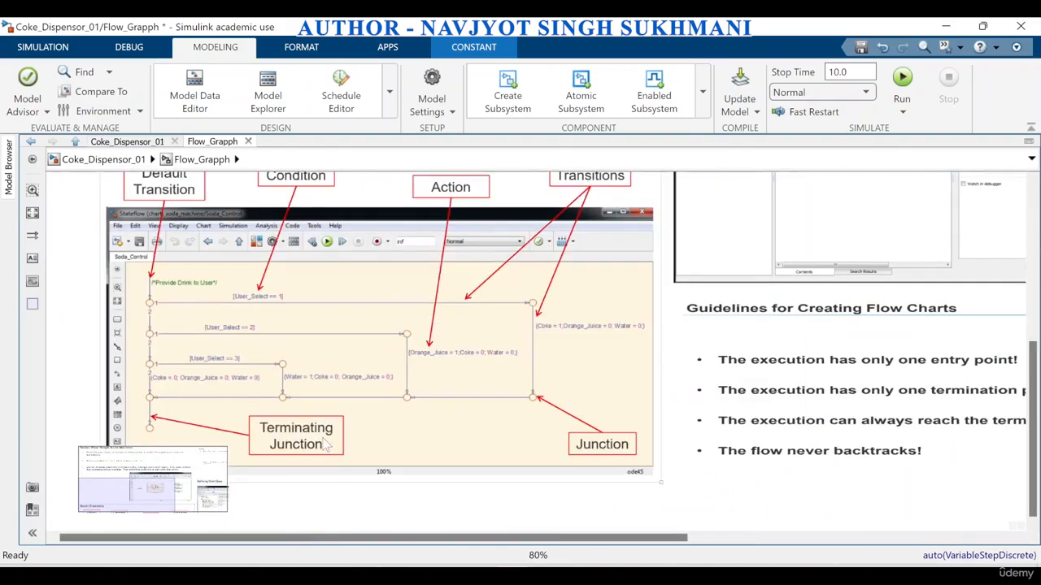
drag(1034, 446, 1035, 424)
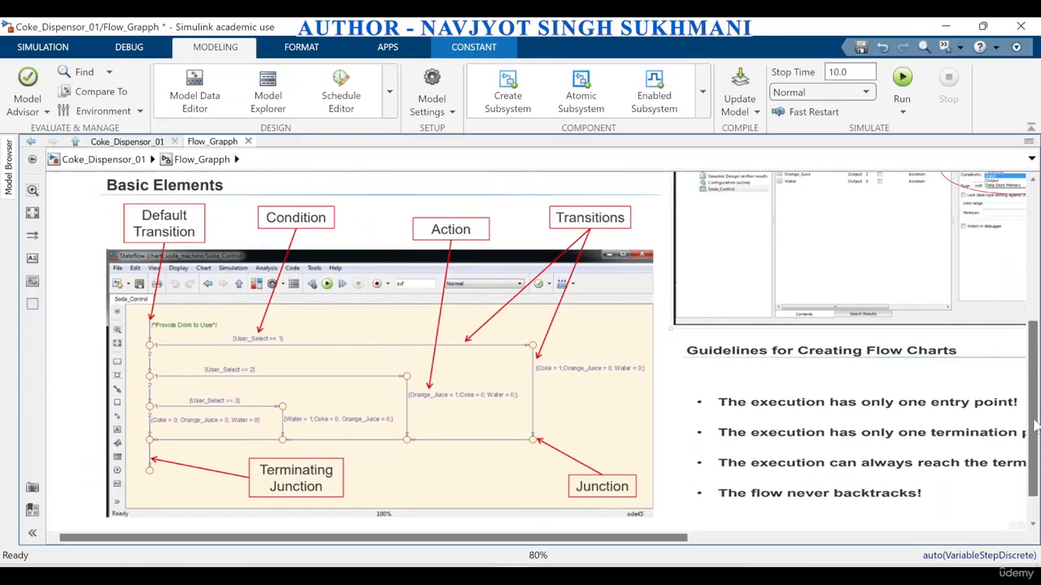